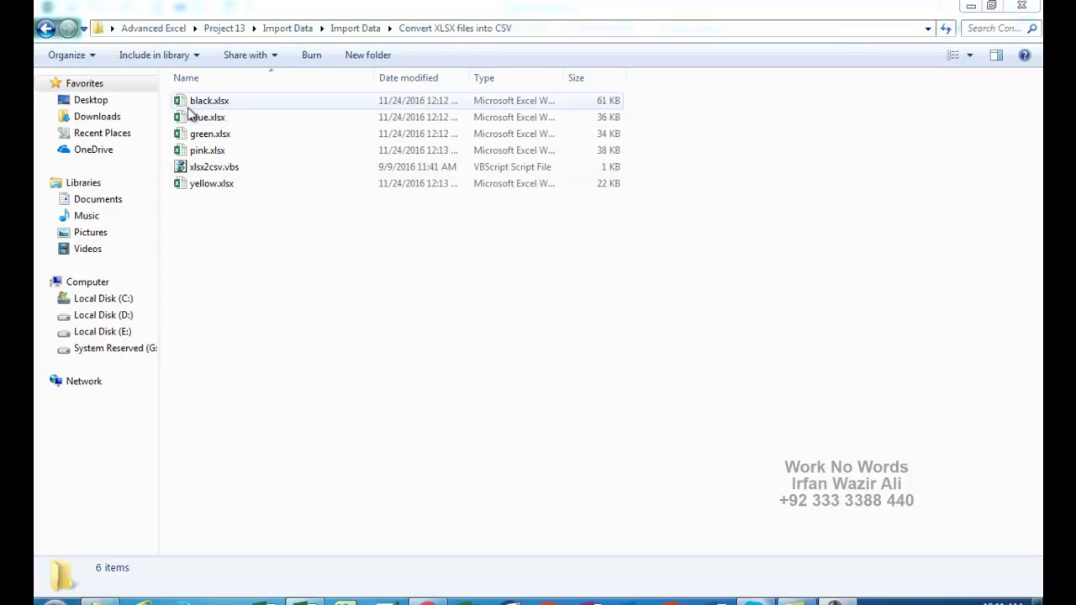
Run the xlsx2csv.vbs script, allowing it past the security warning, to create CSV copies.
click(214, 167)
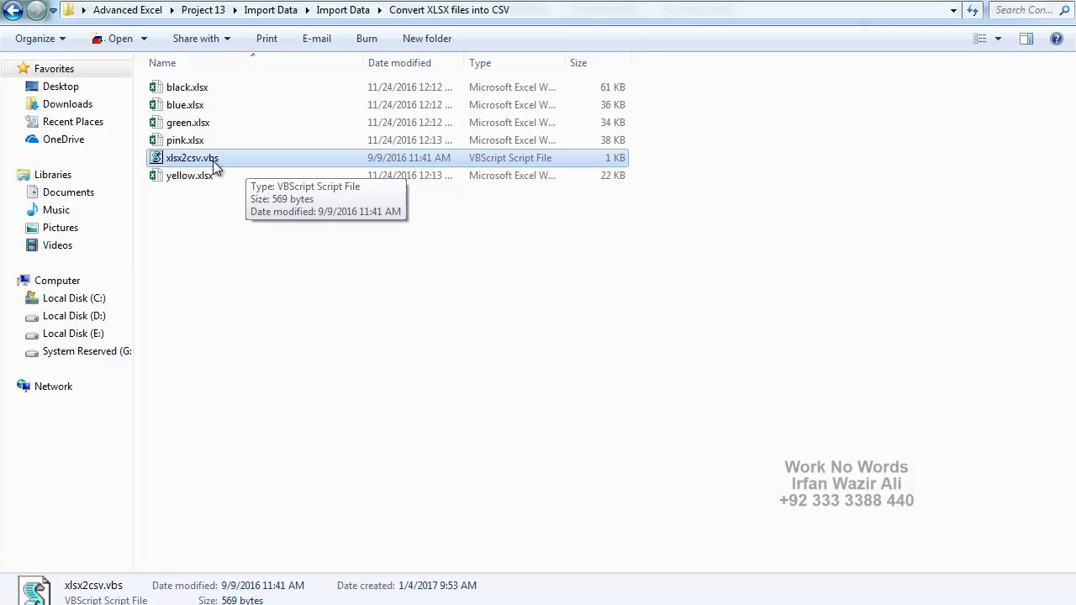
double_click(214, 166)
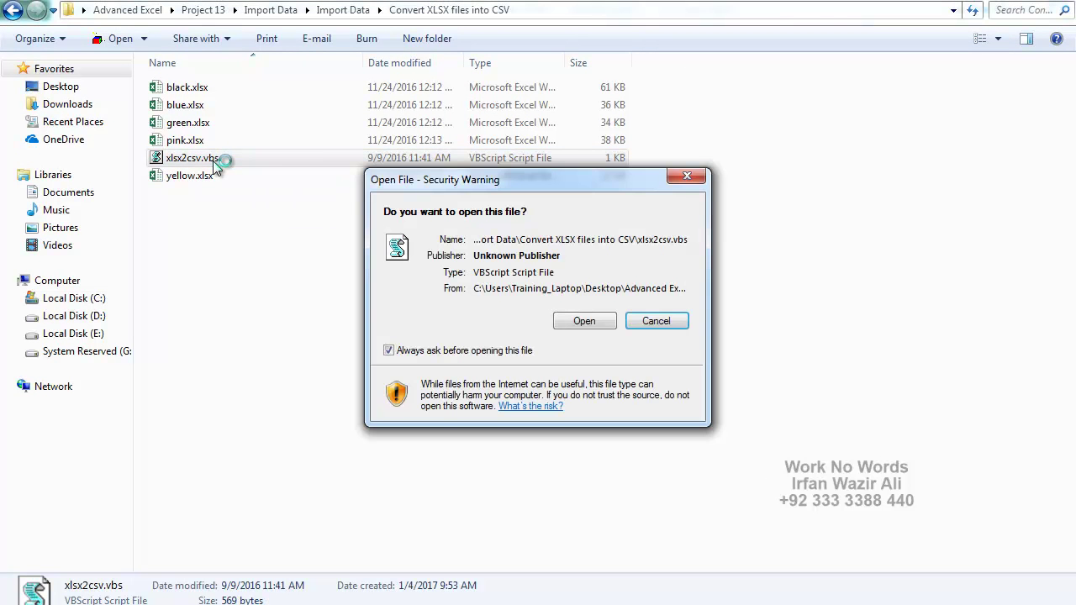
click(577, 322)
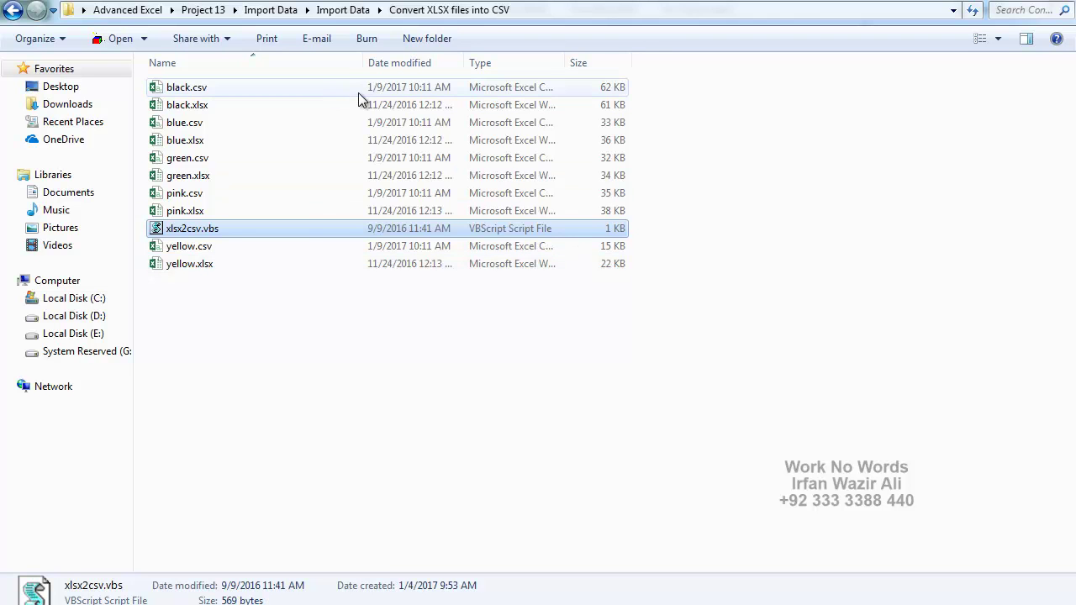
Sort the folder by Type and check the new blue, green, pink and yellow CSVs against the xlsx originals.
click(509, 65)
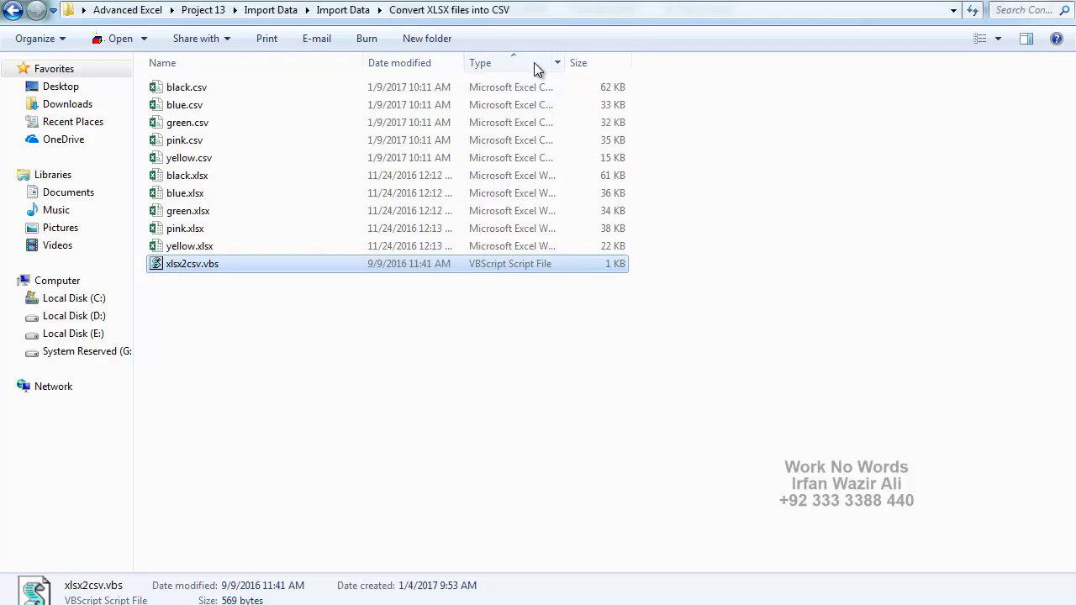
click(181, 105)
click(183, 123)
click(182, 140)
click(184, 159)
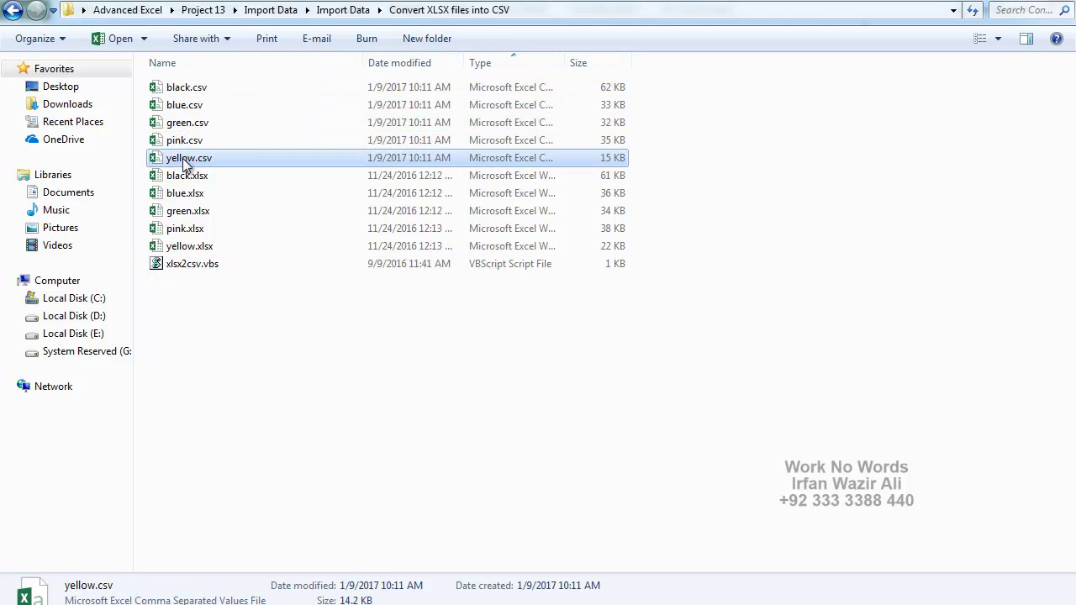
click(185, 179)
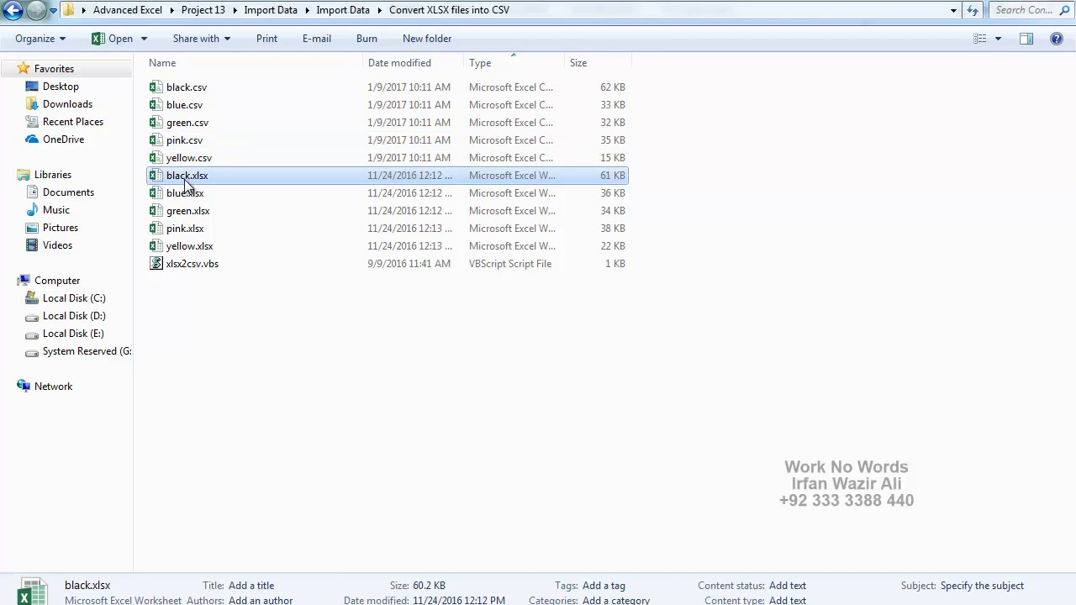
click(173, 245)
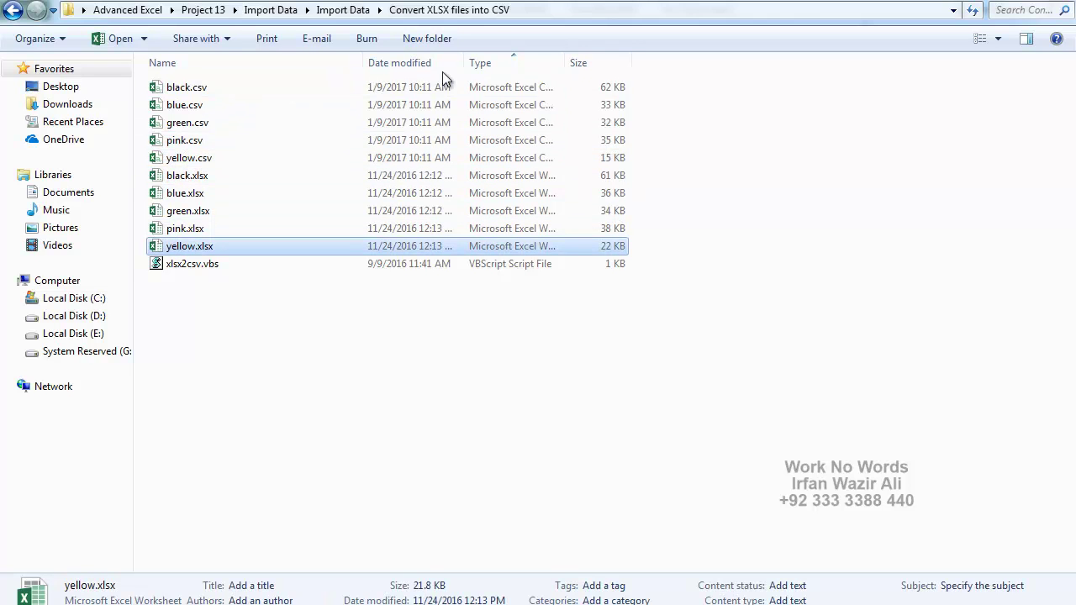
Open a Command Prompt in the conversion folder by entering cmd in the address bar.
click(601, 12)
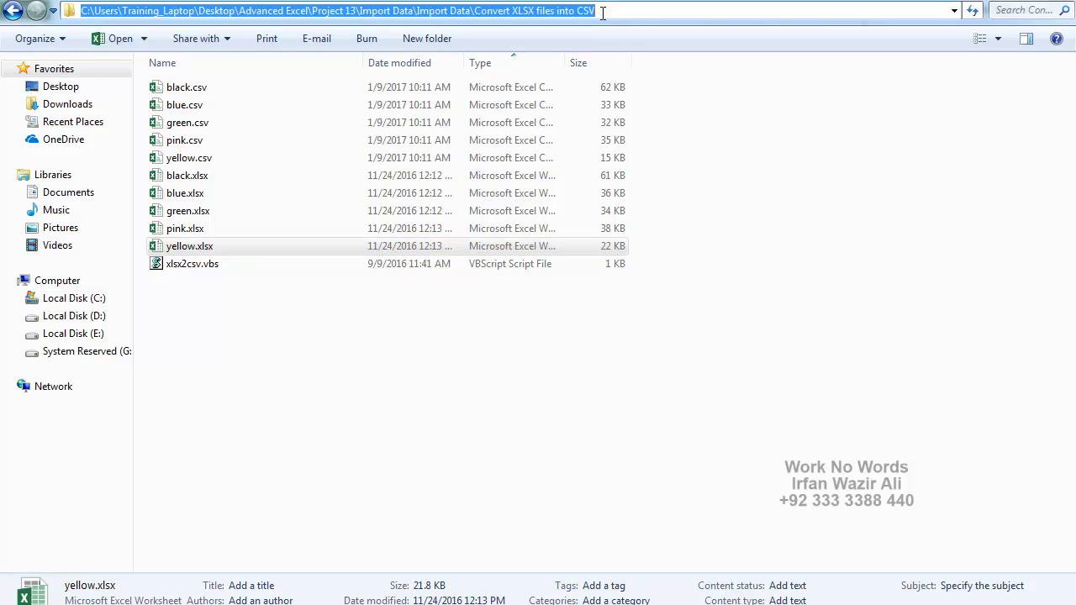
text(cmd)
key(Return)
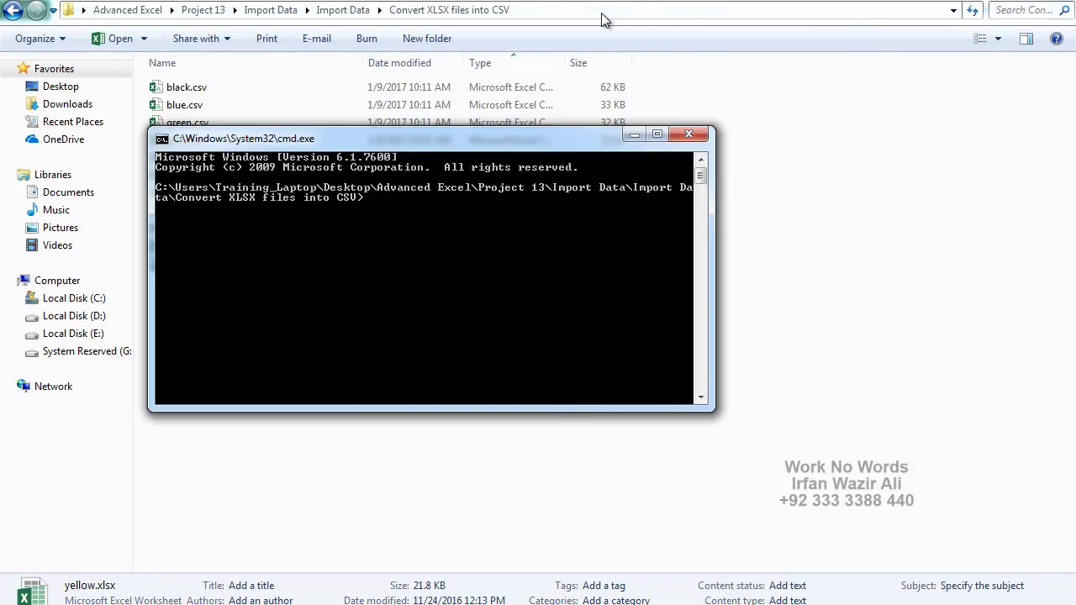
drag(541, 136, 664, 281)
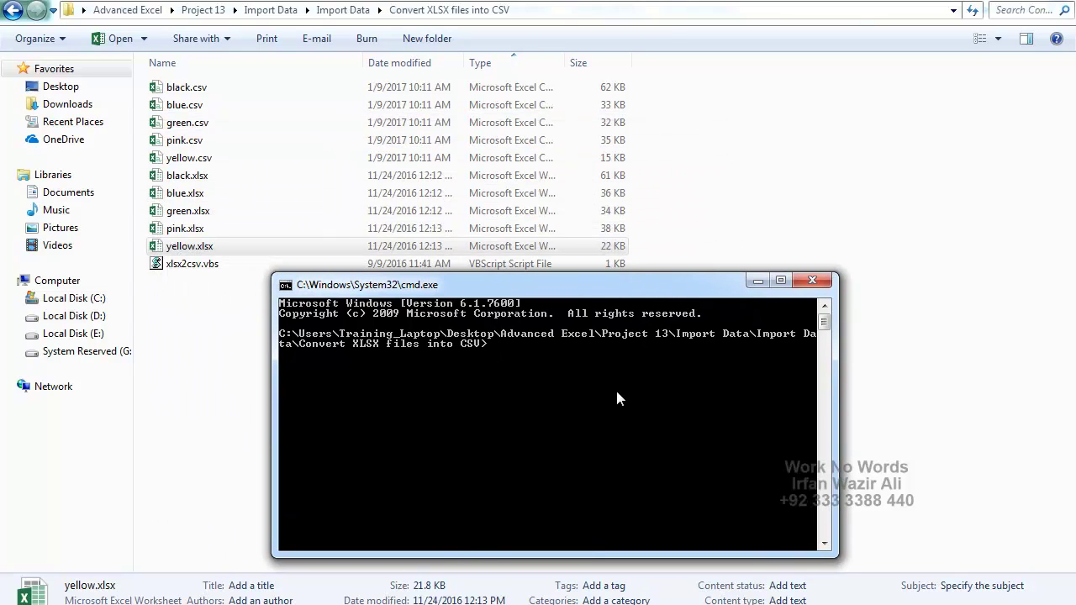
Run copy *.csv input.csv to merge all CSV files into input.csv.
text(copy )
text(*.csv input)
text(.csv)
key(Return)
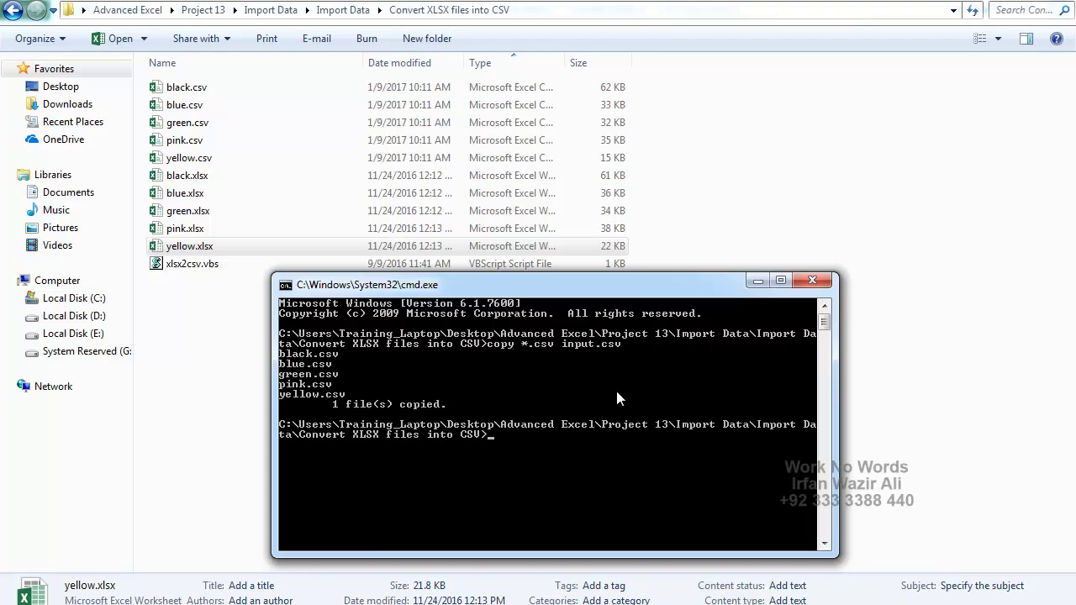
drag(479, 281, 604, 277)
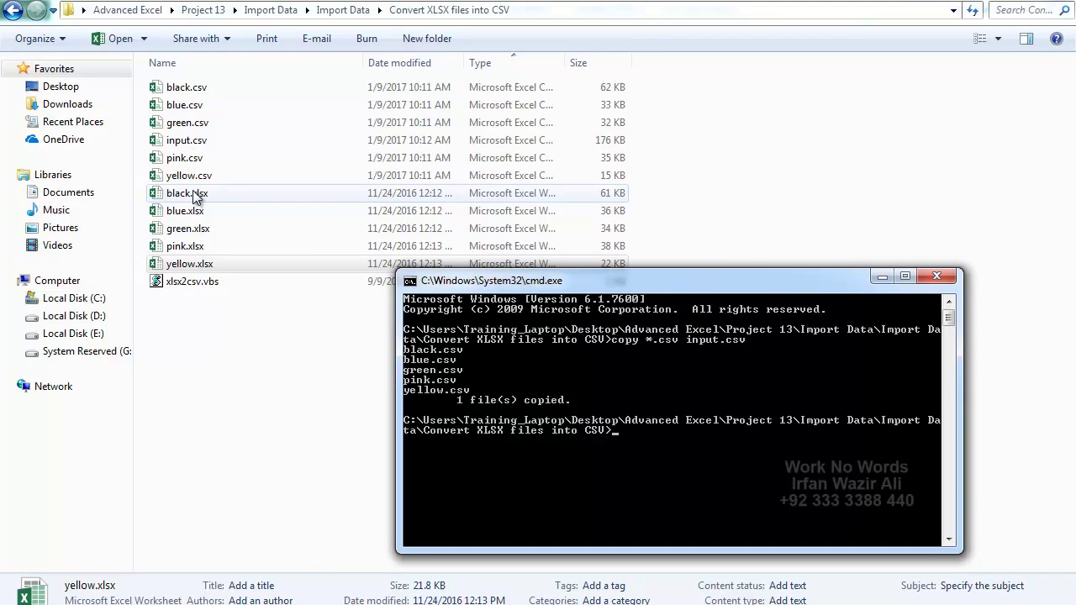
click(200, 143)
Open input.csv in Excel, confirm the data ends at row 2134, then return to Explorer.
double_click(181, 142)
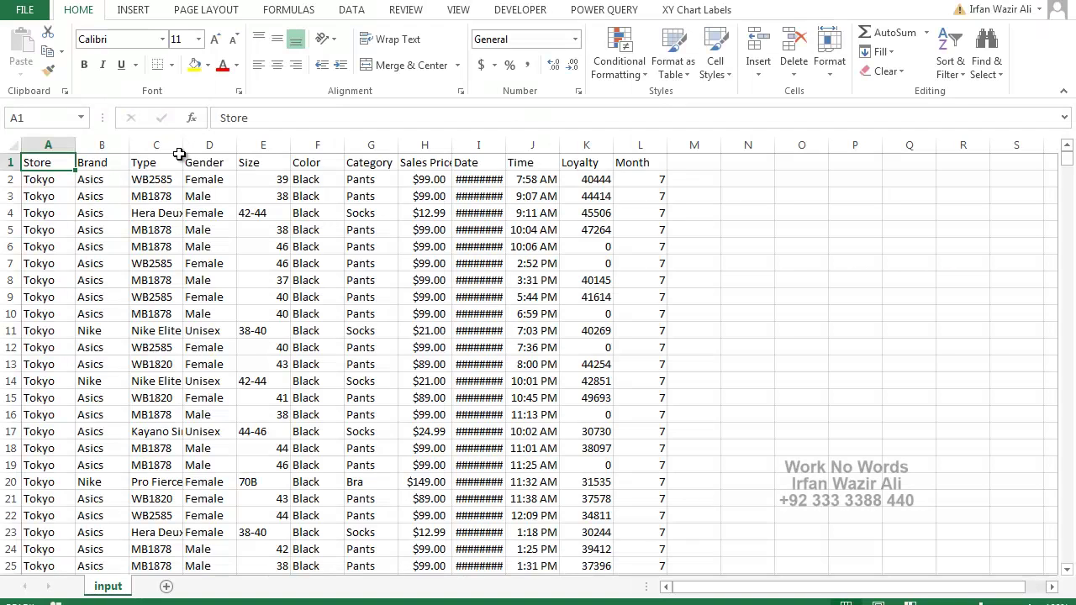
key(ctrl+Down)
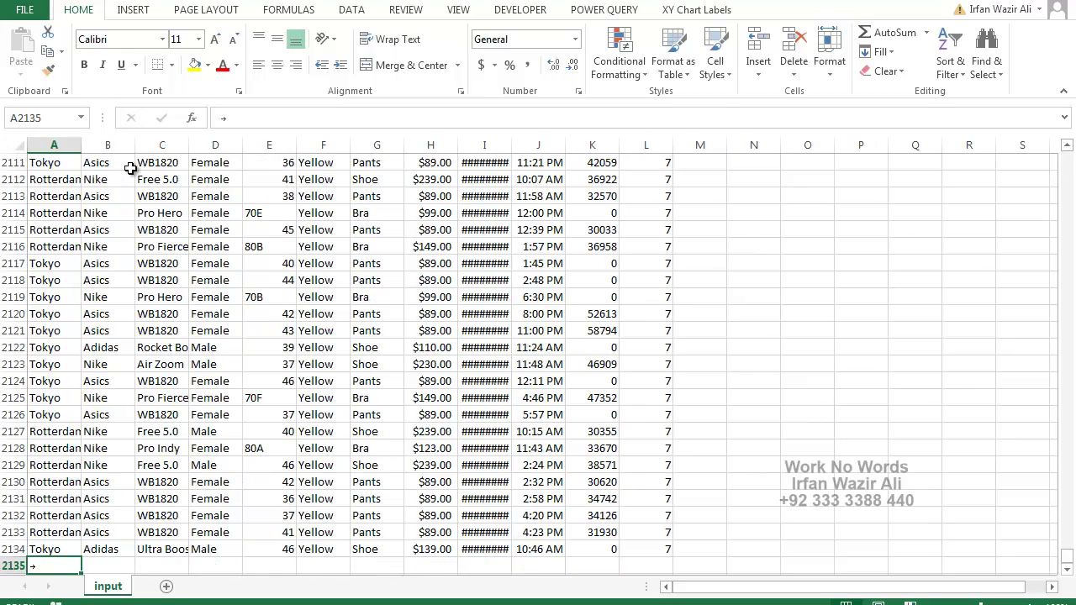
scroll(135, 202, down, 1)
scroll(137, 216, down, 1)
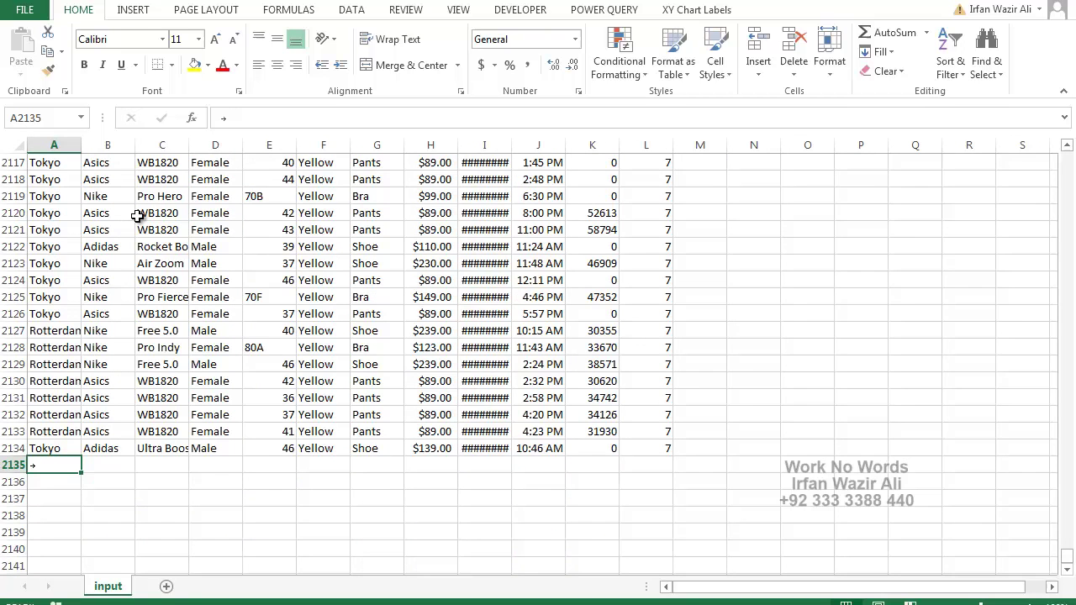
key(ctrl+Up)
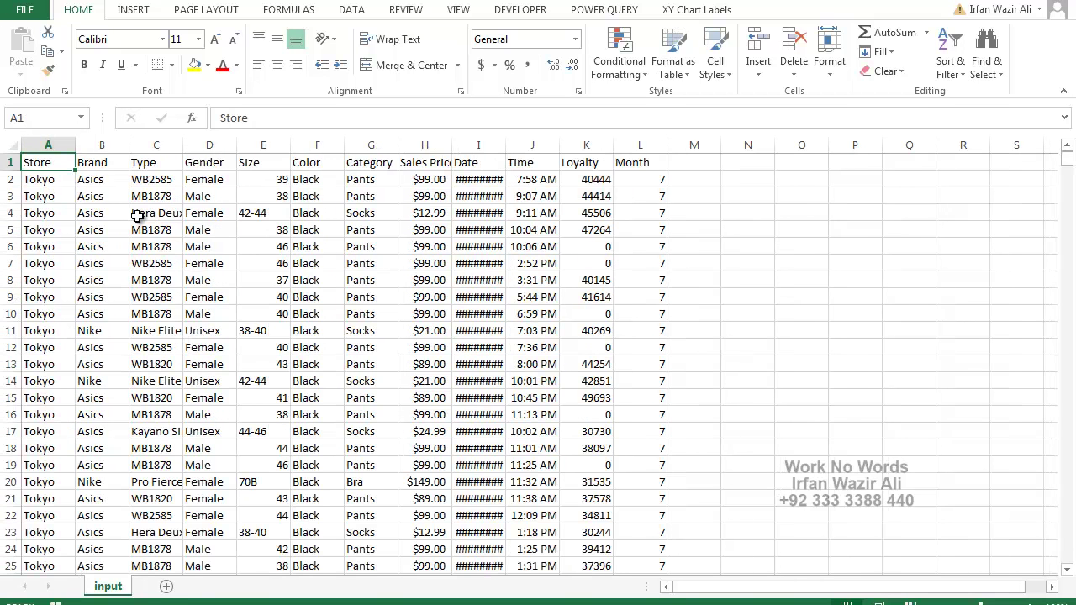
key(alt+Tab)
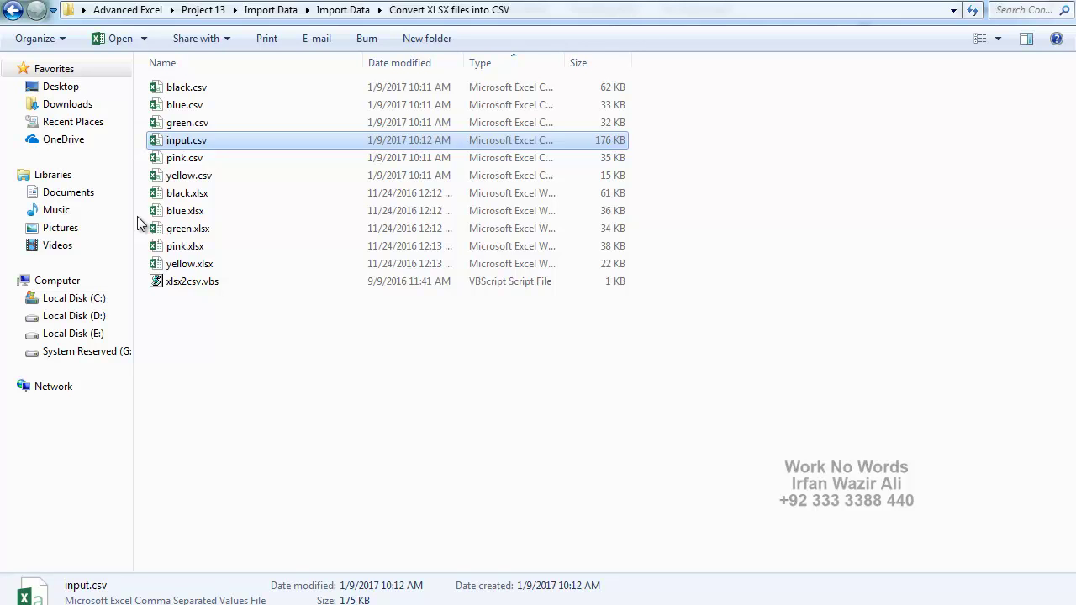
Review the copy command's output and the merged input.csv, then return to the Excel workbook.
click(205, 285)
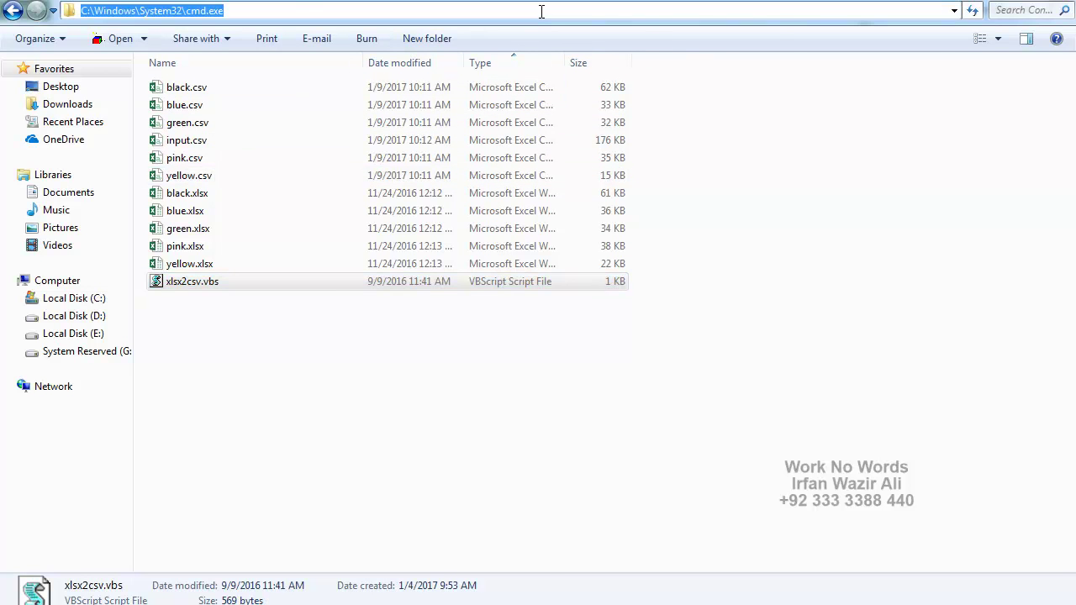
key(alt+Tab)
key(alt+Tab)
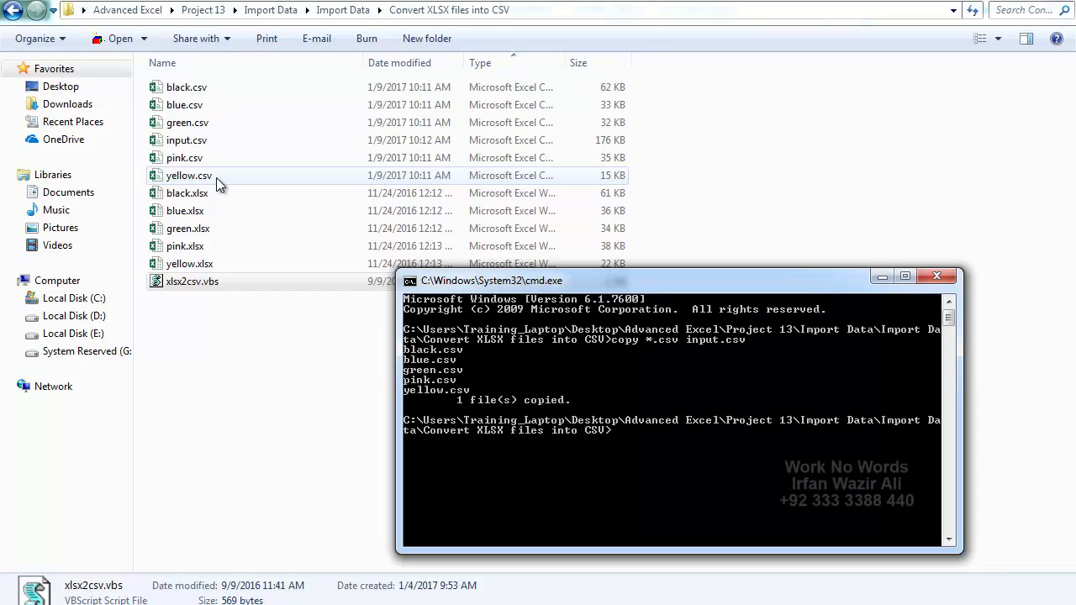
click(192, 147)
key(alt+Tab)
key(alt+Tab)
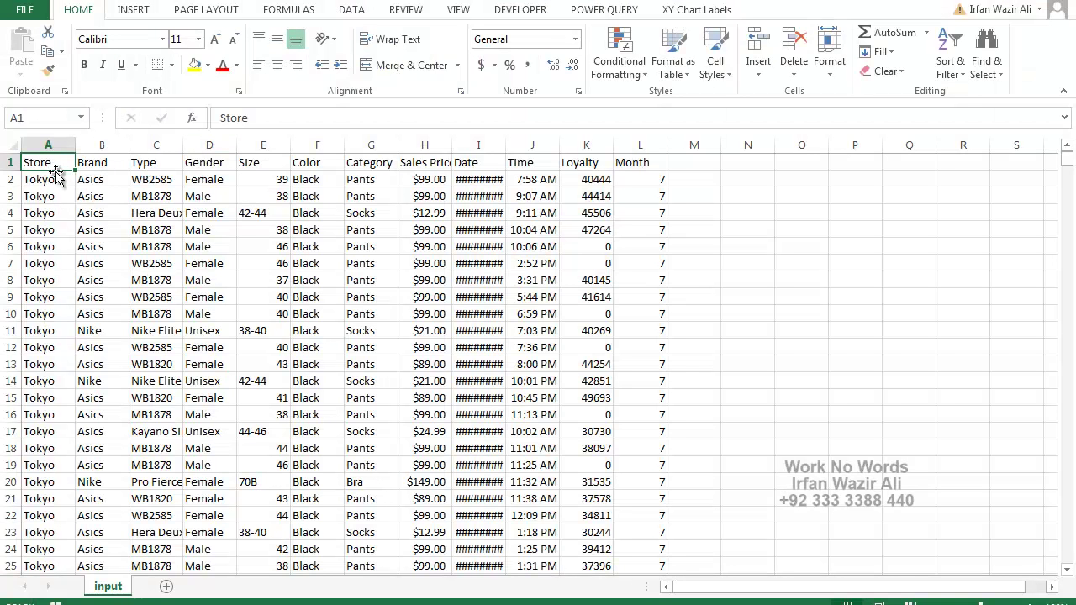
Filter the Store column to show only blanks and the repeated 'Store' header rows.
click(351, 11)
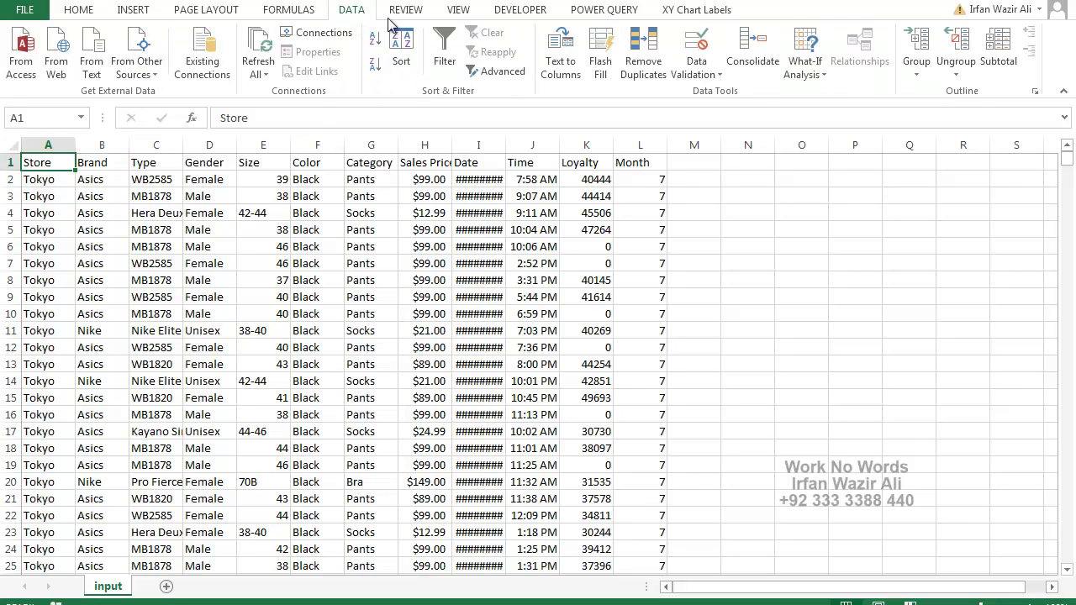
click(445, 51)
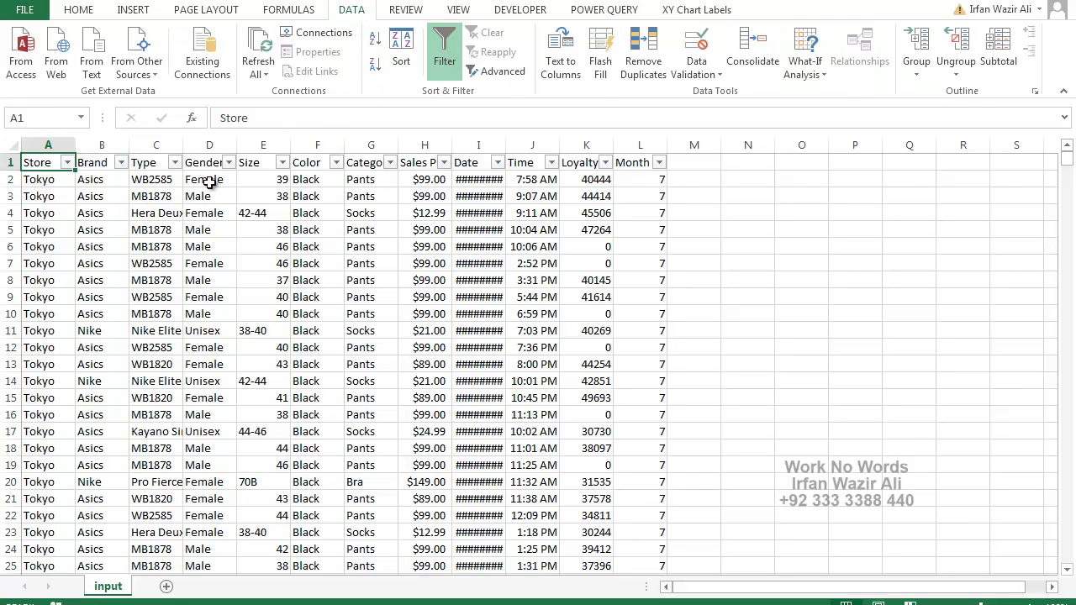
click(66, 163)
click(49, 325)
click(49, 338)
click(49, 365)
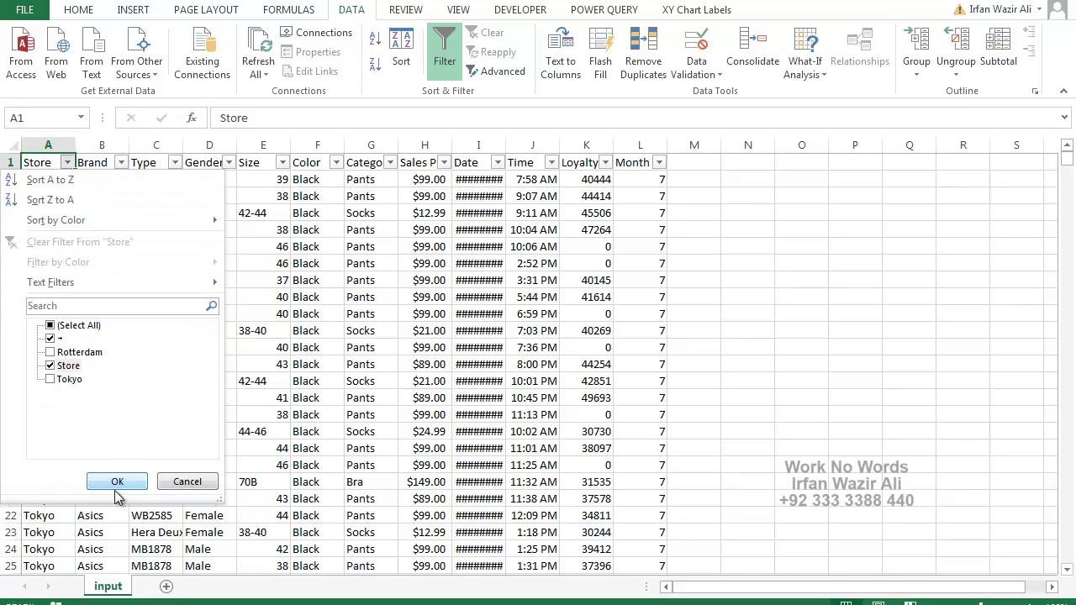
click(117, 481)
click(118, 283)
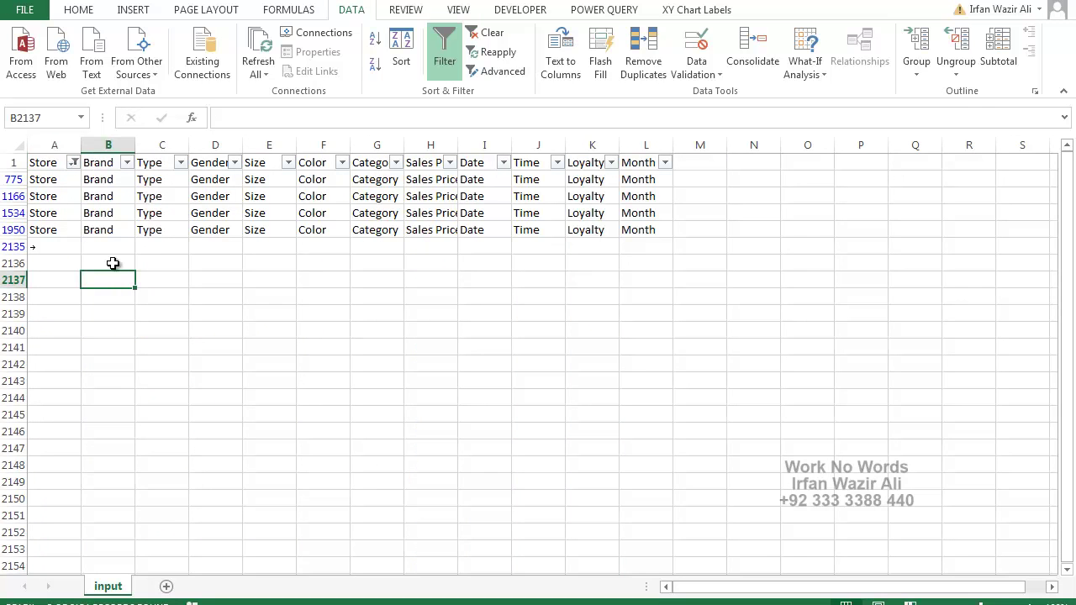
Delete the five repeated header rows, starting with row 775.
right_click(8, 180)
click(51, 317)
click(12, 179)
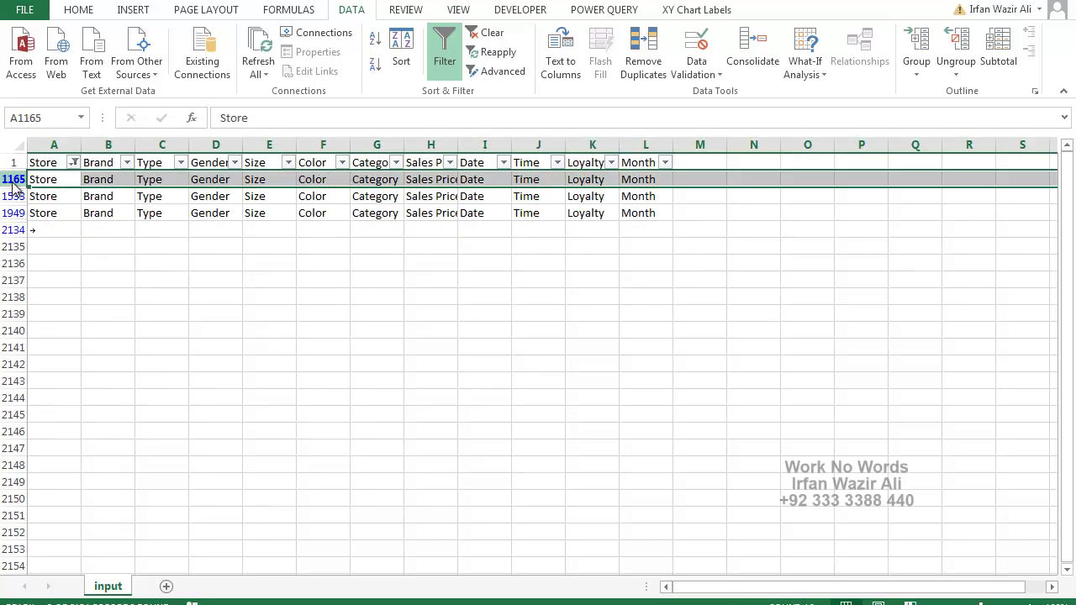
key(ctrl+minus)
right_click(11, 180)
click(51, 320)
right_click(8, 180)
click(50, 319)
right_click(9, 180)
click(50, 317)
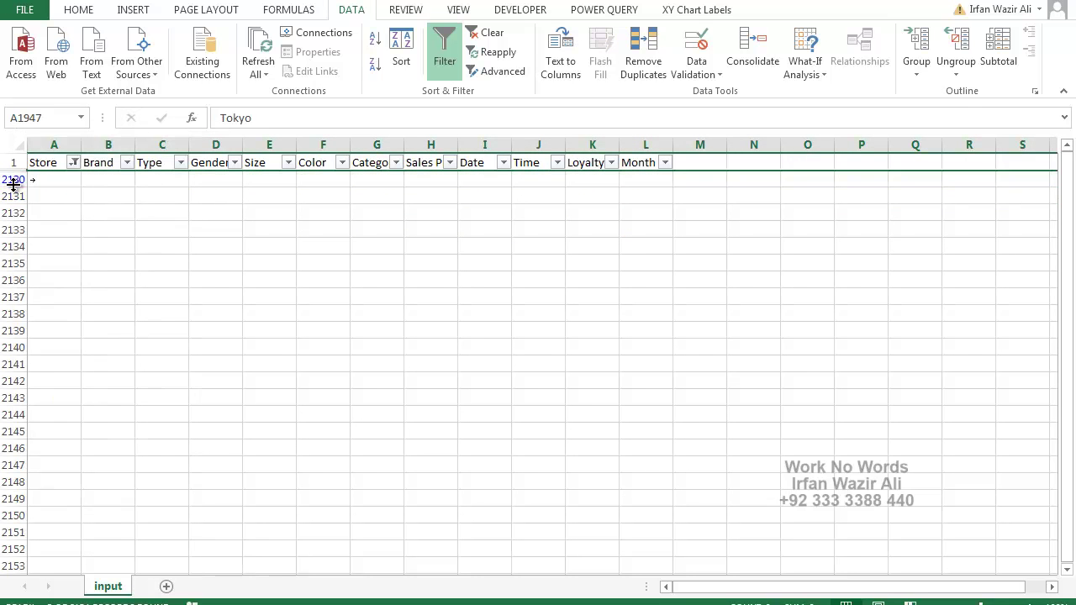
click(13, 180)
Clear the Store filter and check where the full data list now ends.
click(491, 34)
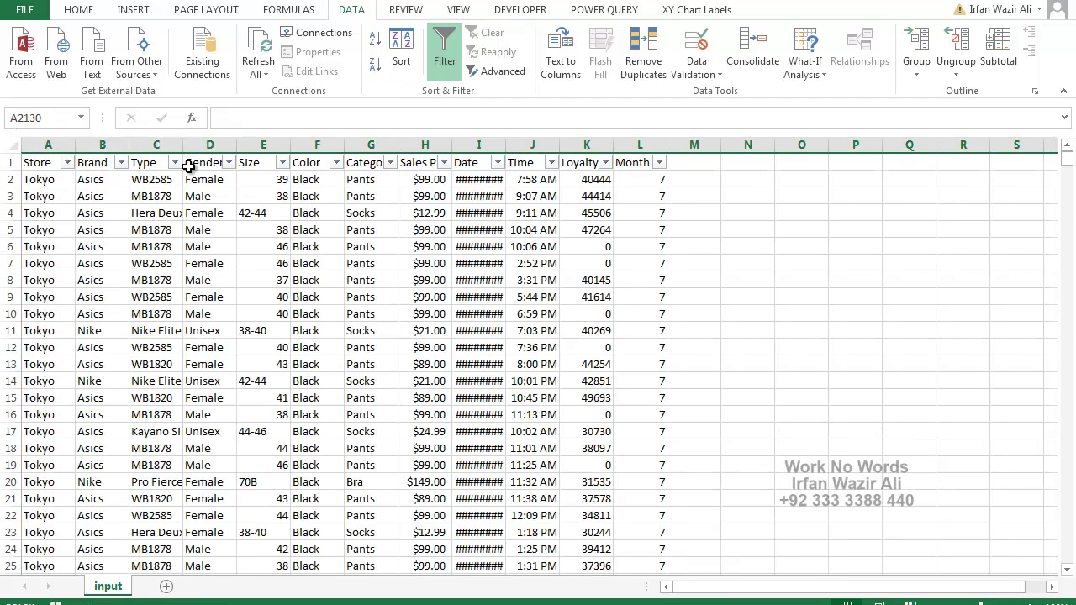
click(66, 184)
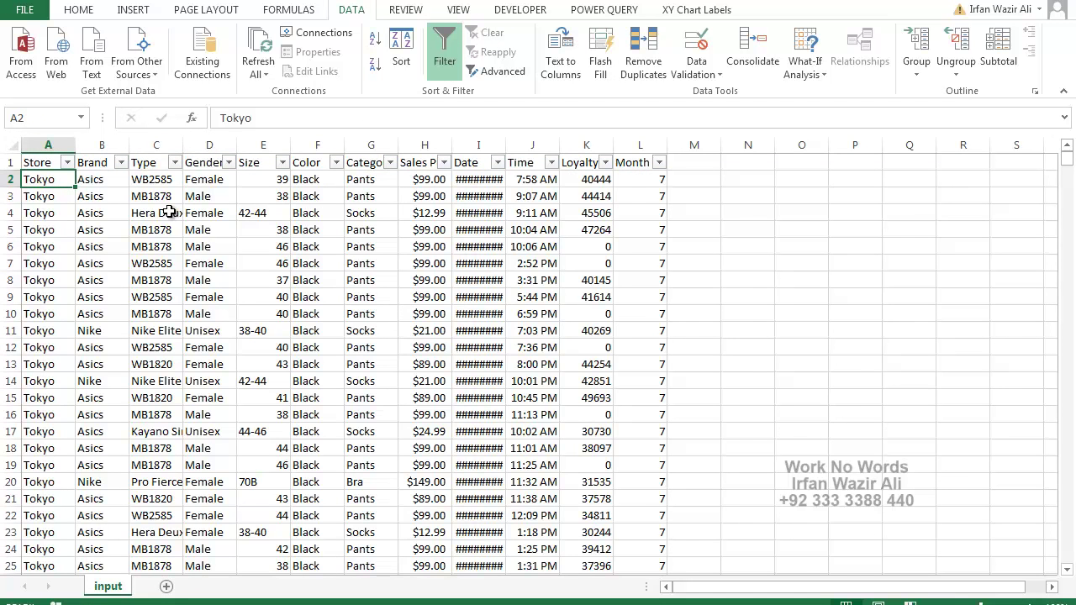
key(ctrl+Down)
key(ctrl+Down)
key(ctrl+Up)
key(ctrl+Up)
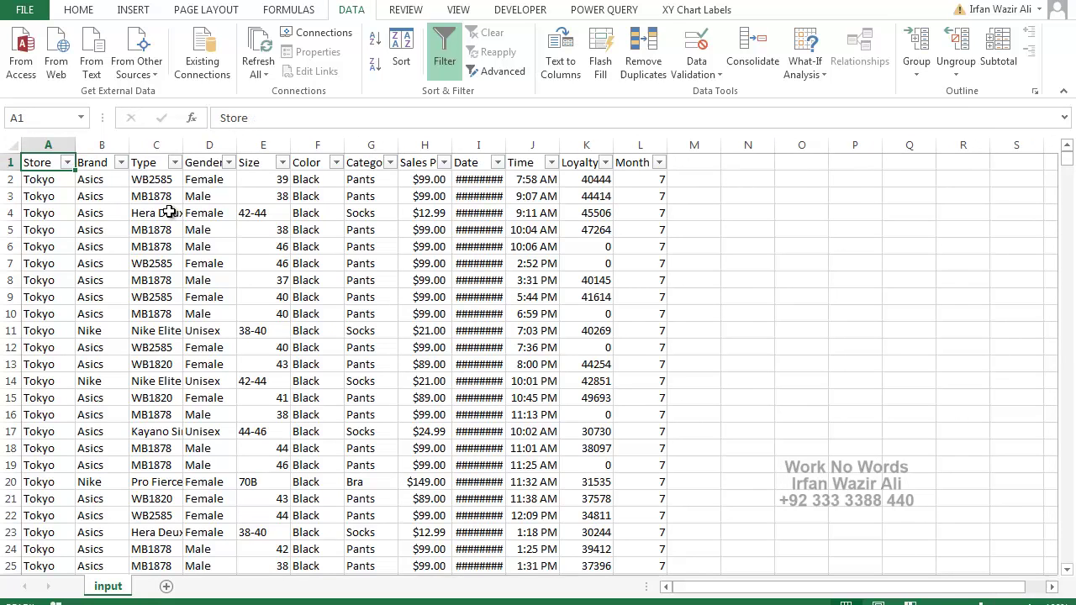
Turn off the header filter and autofit the Date column to show dates like 7/15/2015.
click(444, 52)
double_click(506, 145)
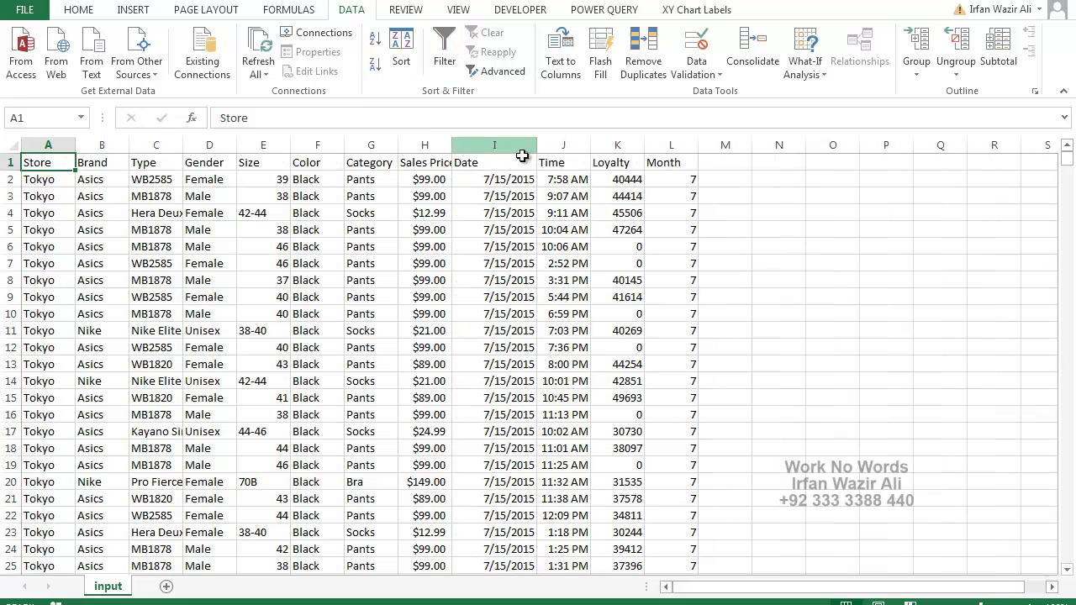